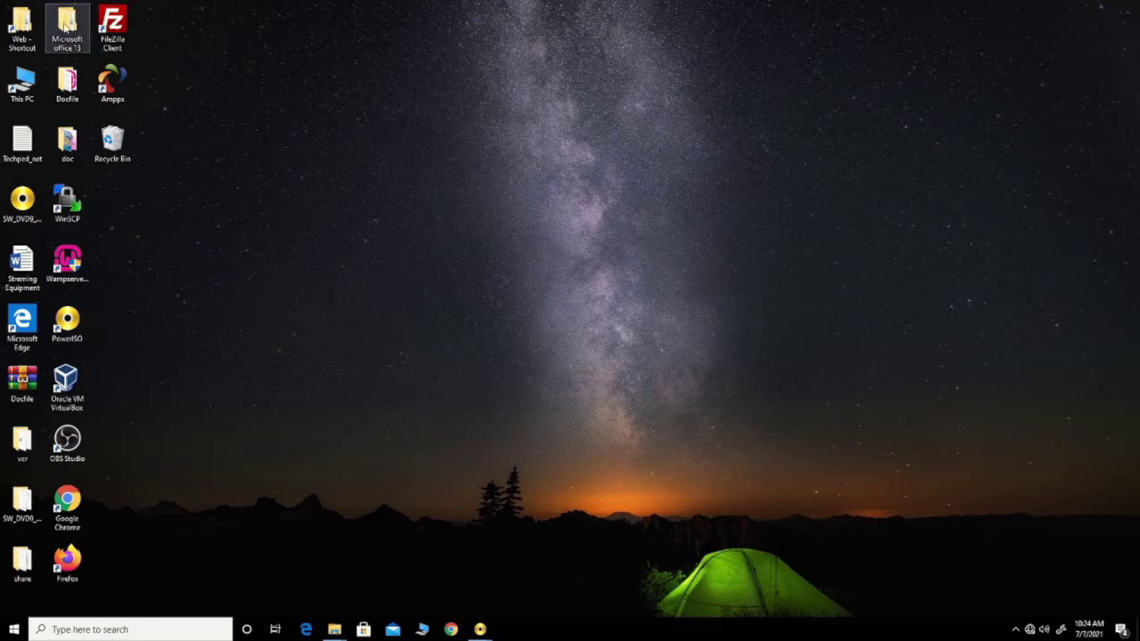
Look inside the office 13 folder under Microsoft office 13, then close the window
double_click(67, 27)
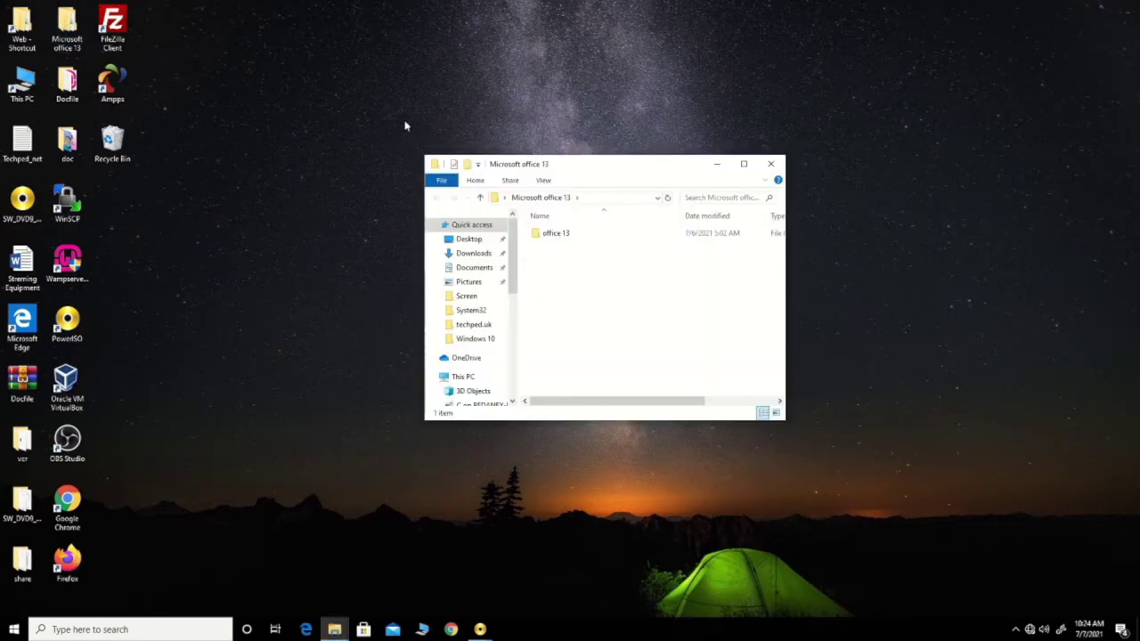
click(562, 238)
double_click(563, 236)
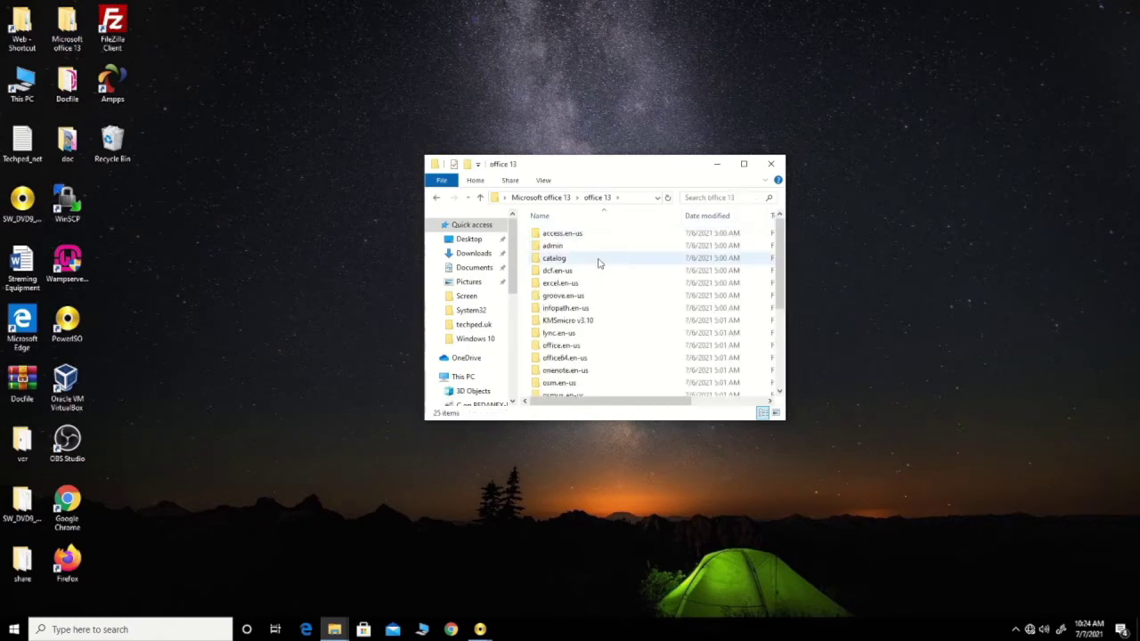
drag(781, 259, 777, 218)
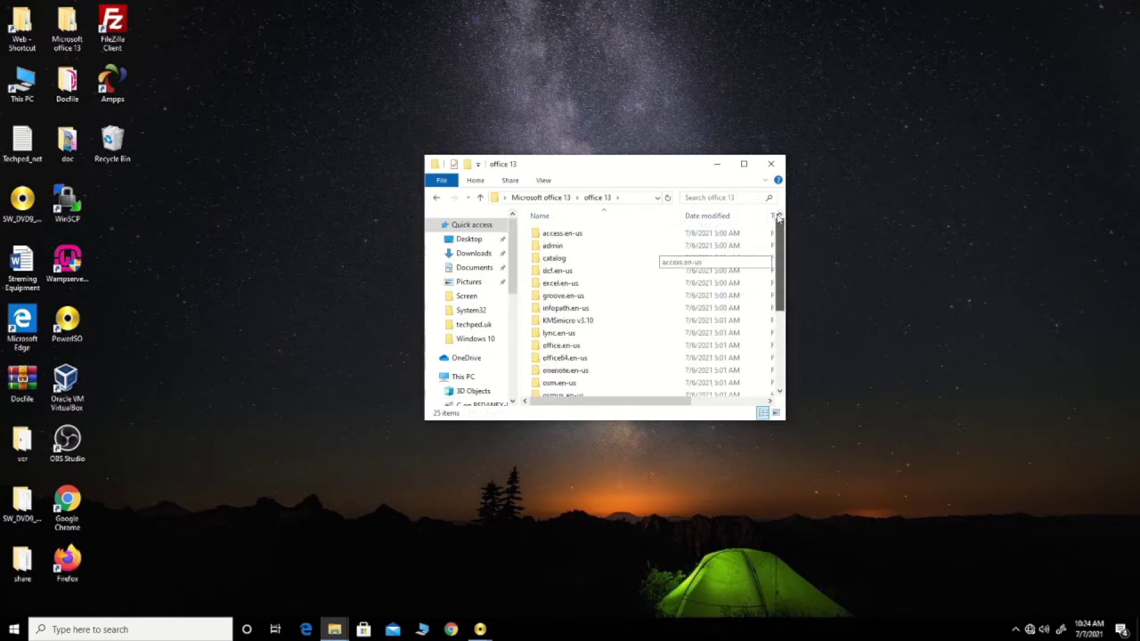
click(543, 197)
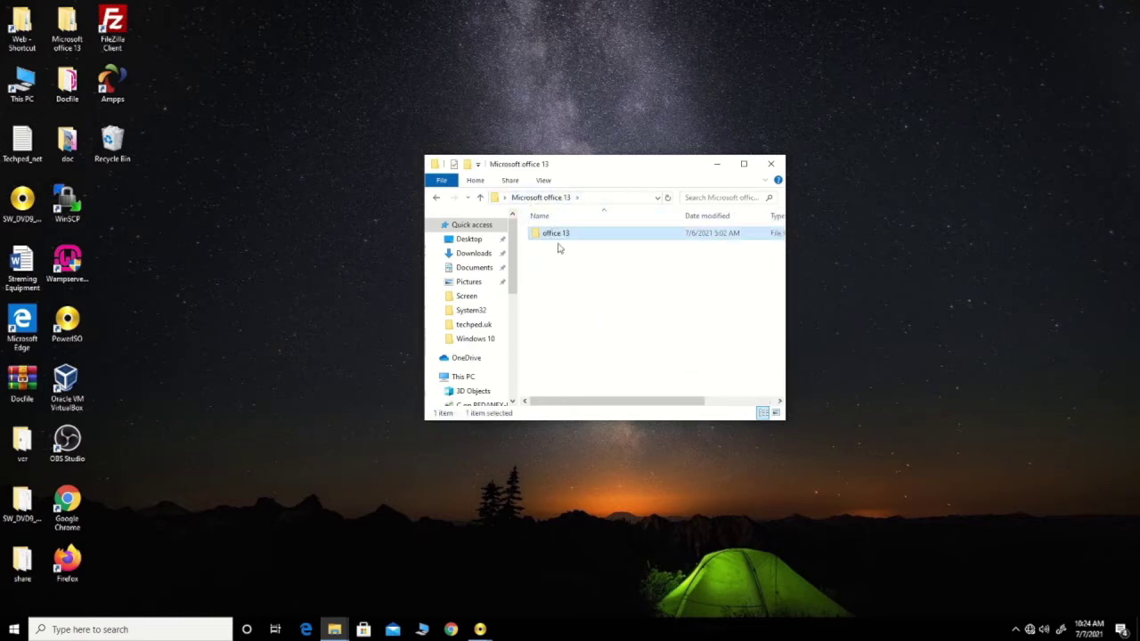
mouse_move(556, 239)
click(770, 164)
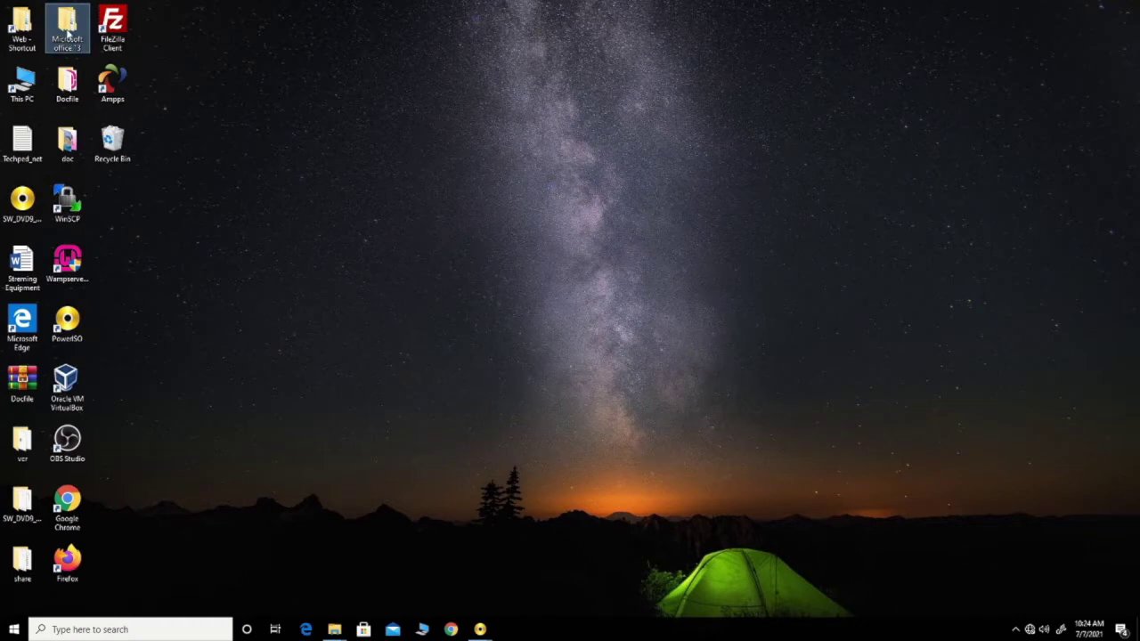
Reopen Microsoft office 13 and start packing office 13 into an image through the PowerISO context menu
double_click(66, 33)
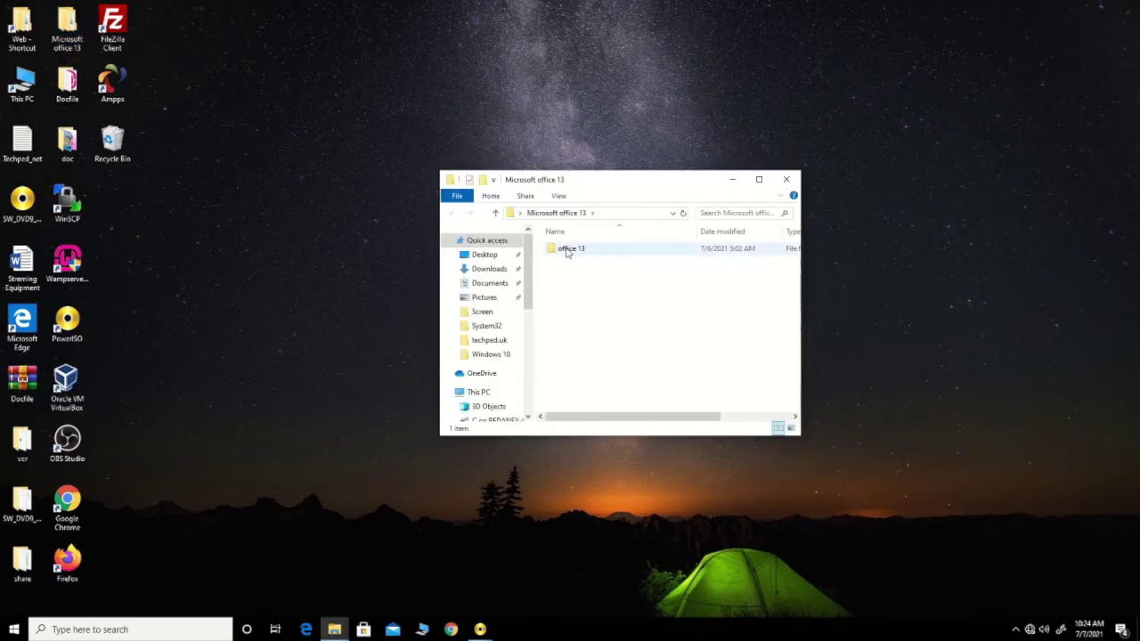
right_click(566, 251)
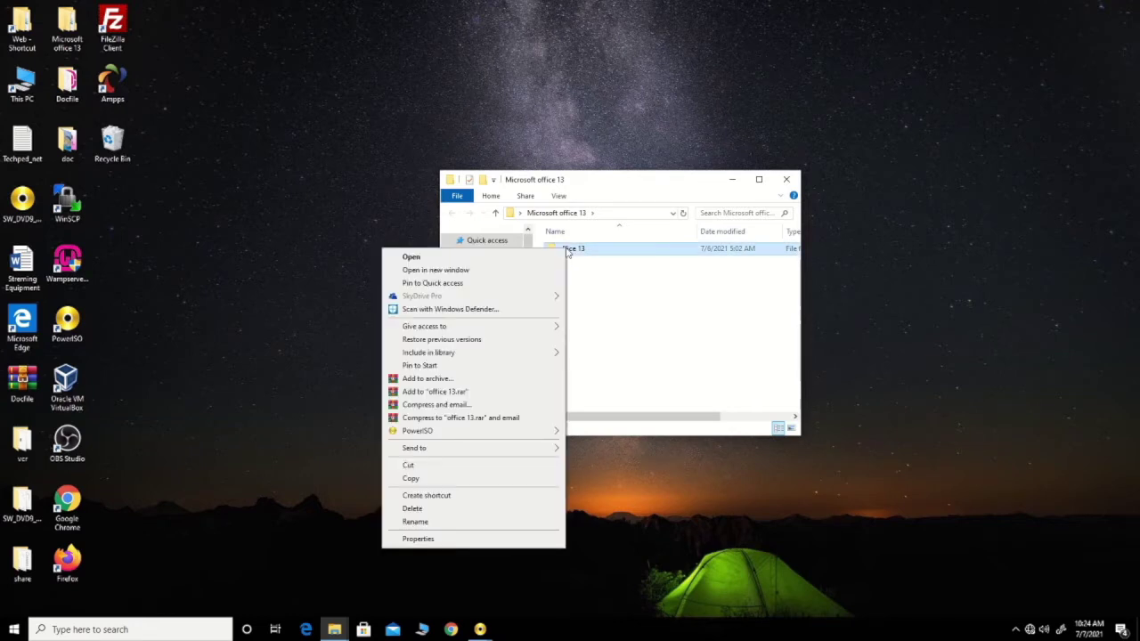
mouse_move(482, 438)
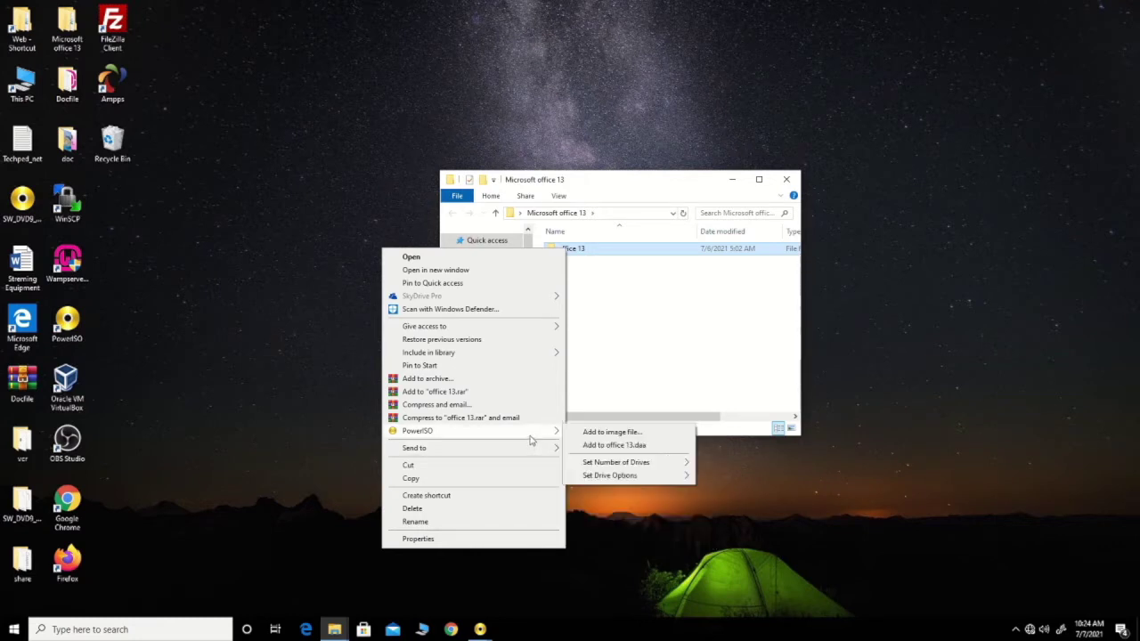
click(609, 432)
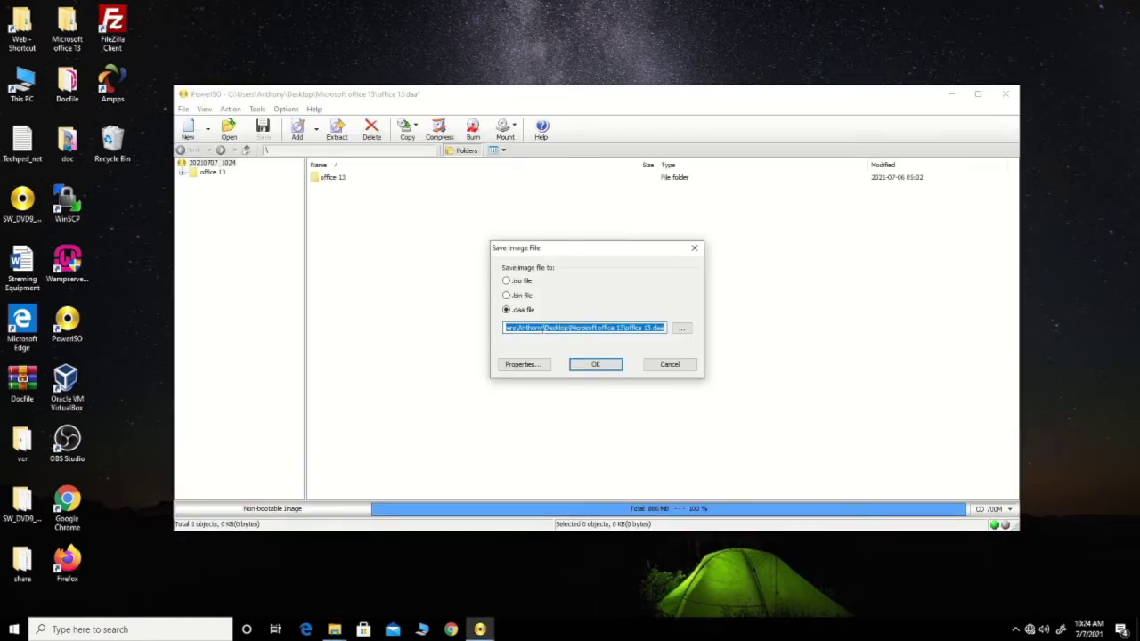
Pick the ISO format, then cancel the save and quit PowerISO without saving
click(508, 282)
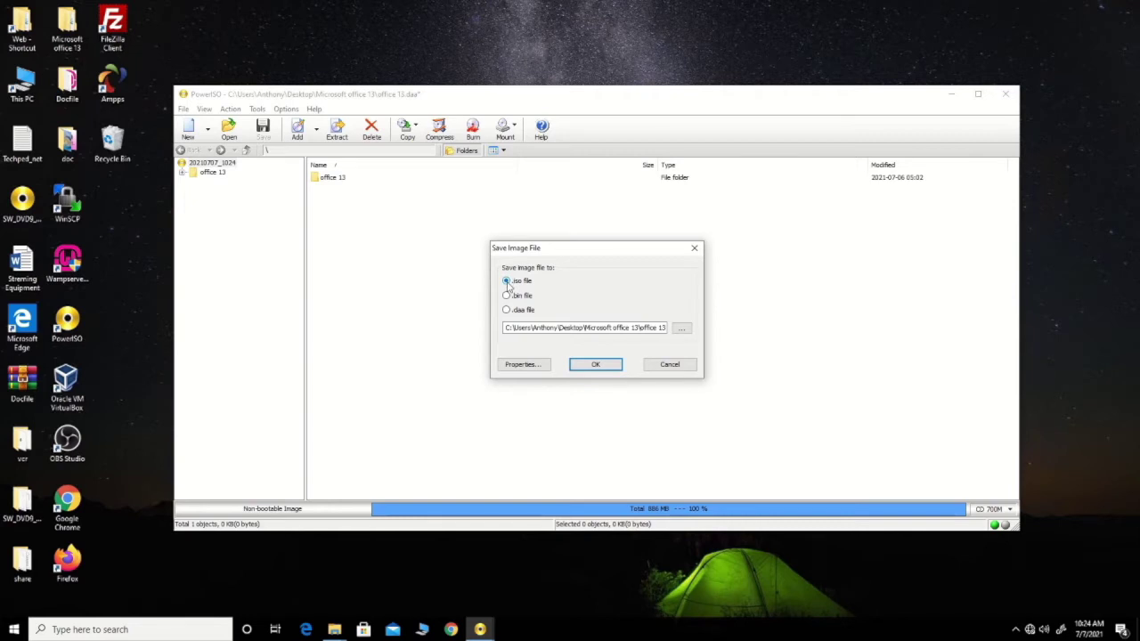
click(601, 371)
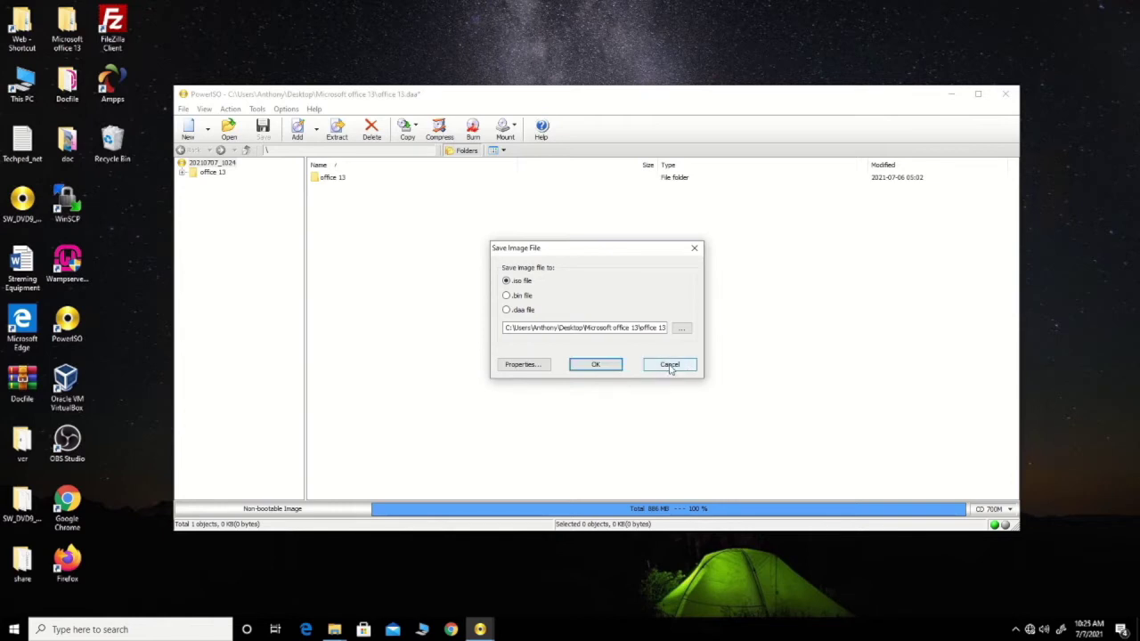
click(670, 365)
click(1005, 93)
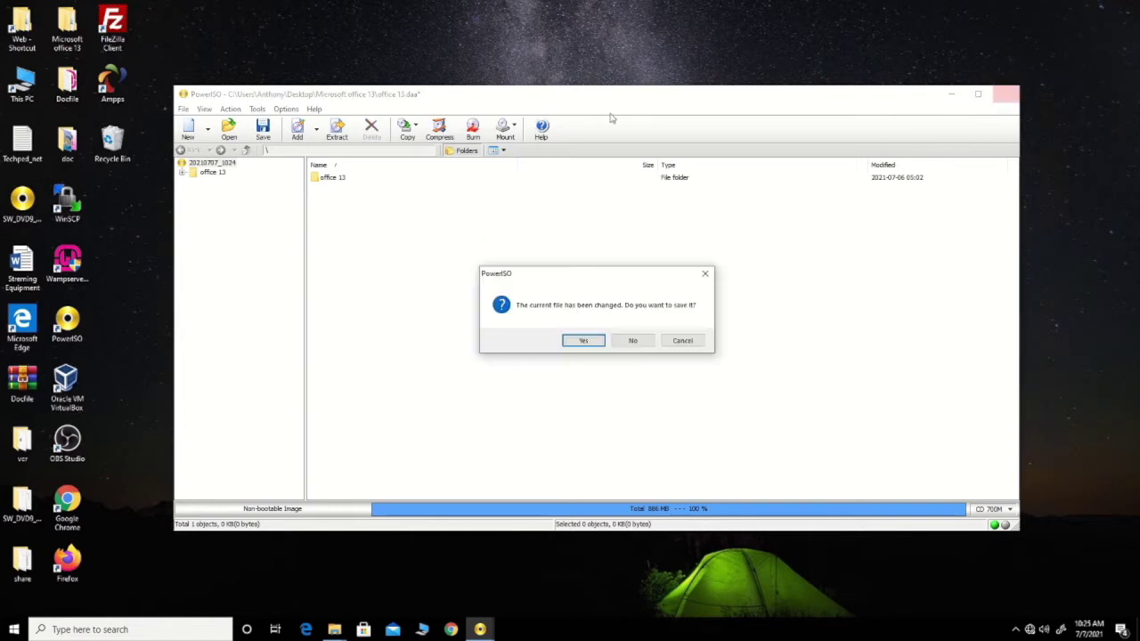
click(632, 340)
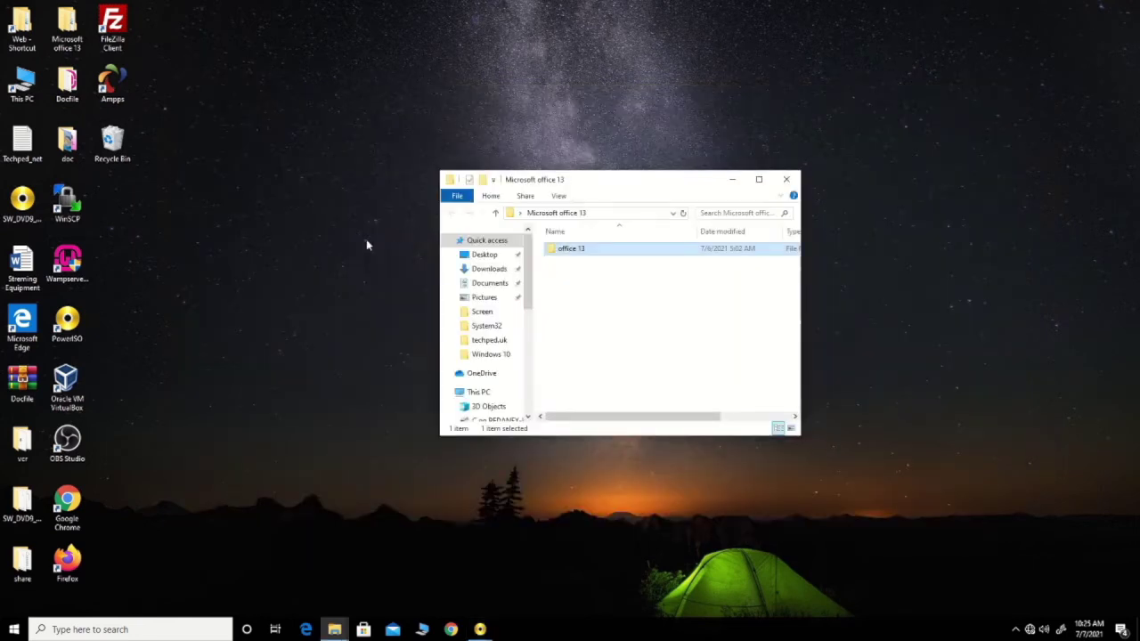
Close the folder window, launch PowerISO and bring up its add files and folders dialog
click(785, 179)
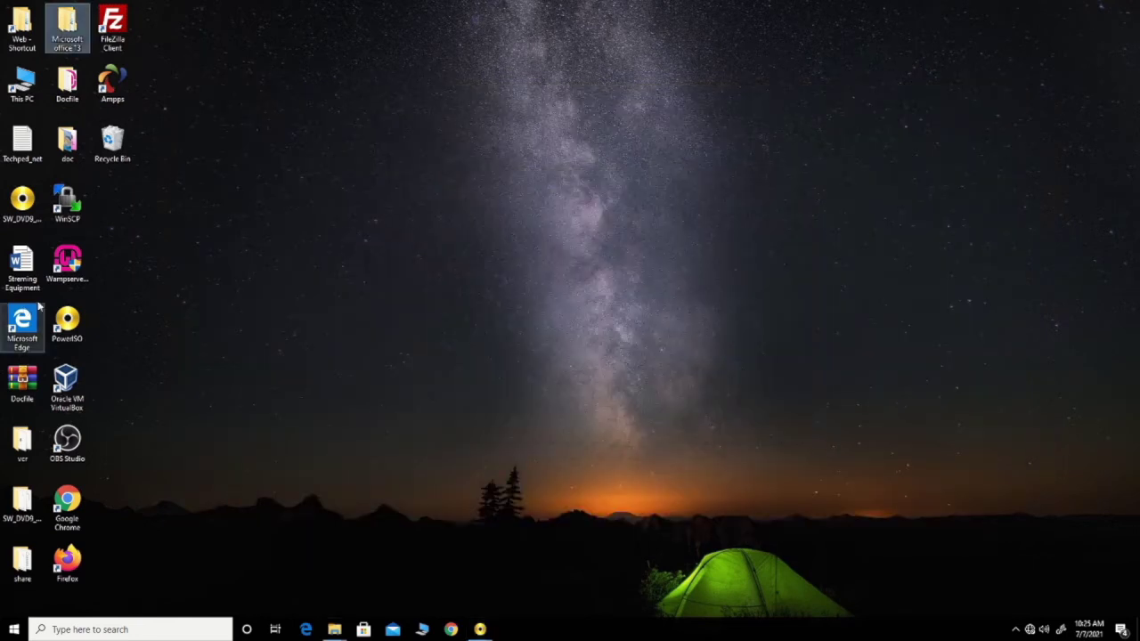
click(69, 323)
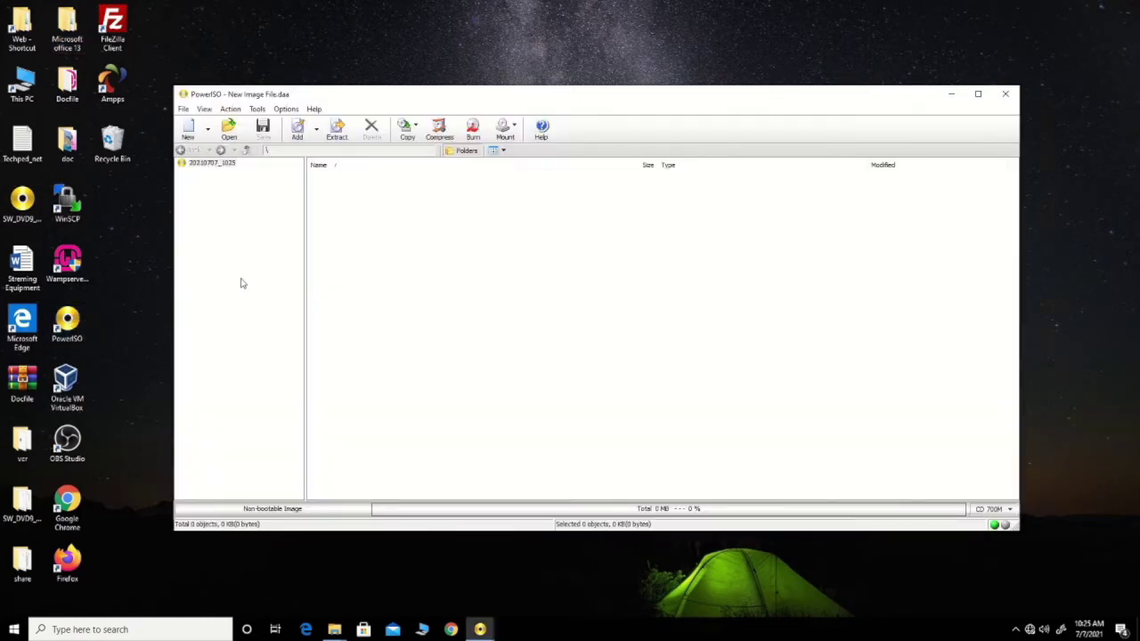
click(315, 134)
click(338, 151)
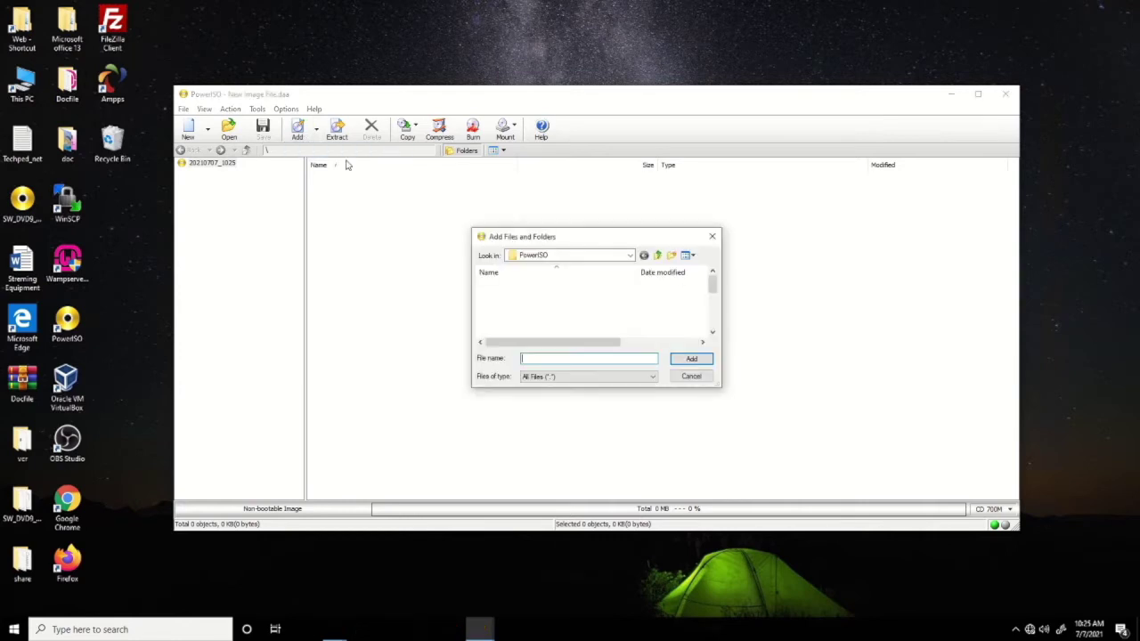
Add the office 13 folder from Desktop > Microsoft office 13 to the new image
click(629, 256)
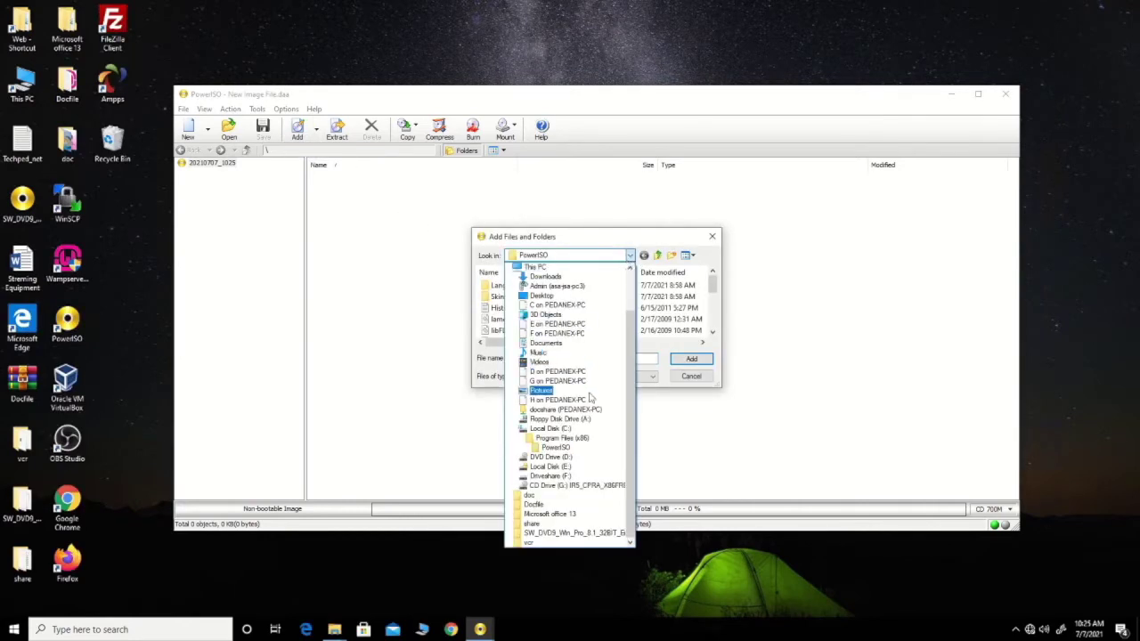
click(581, 296)
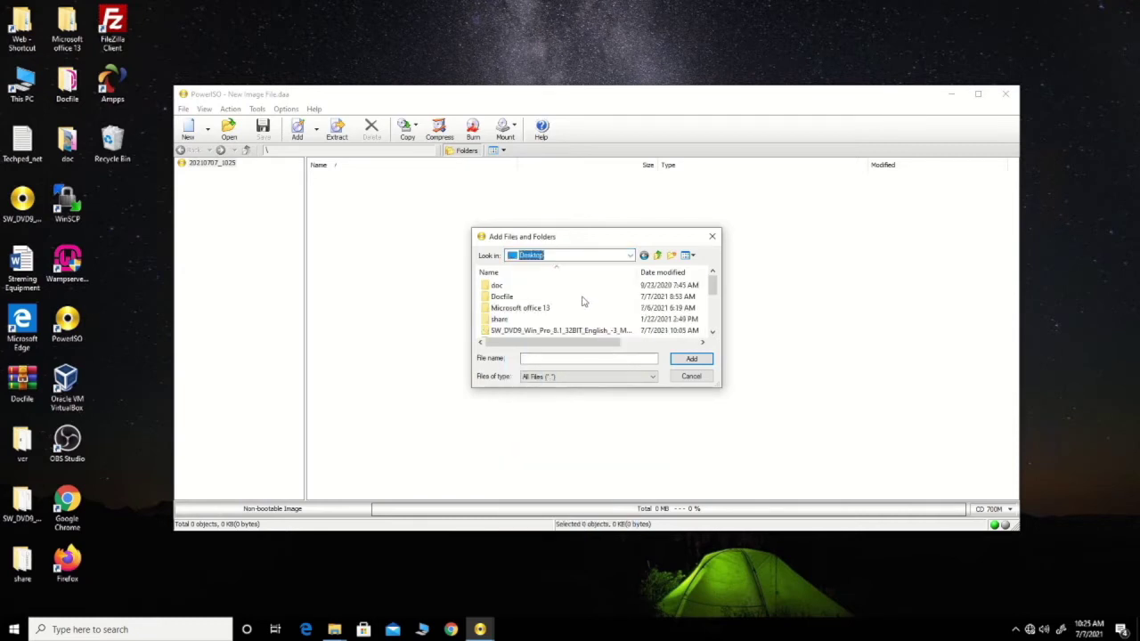
click(525, 311)
double_click(525, 309)
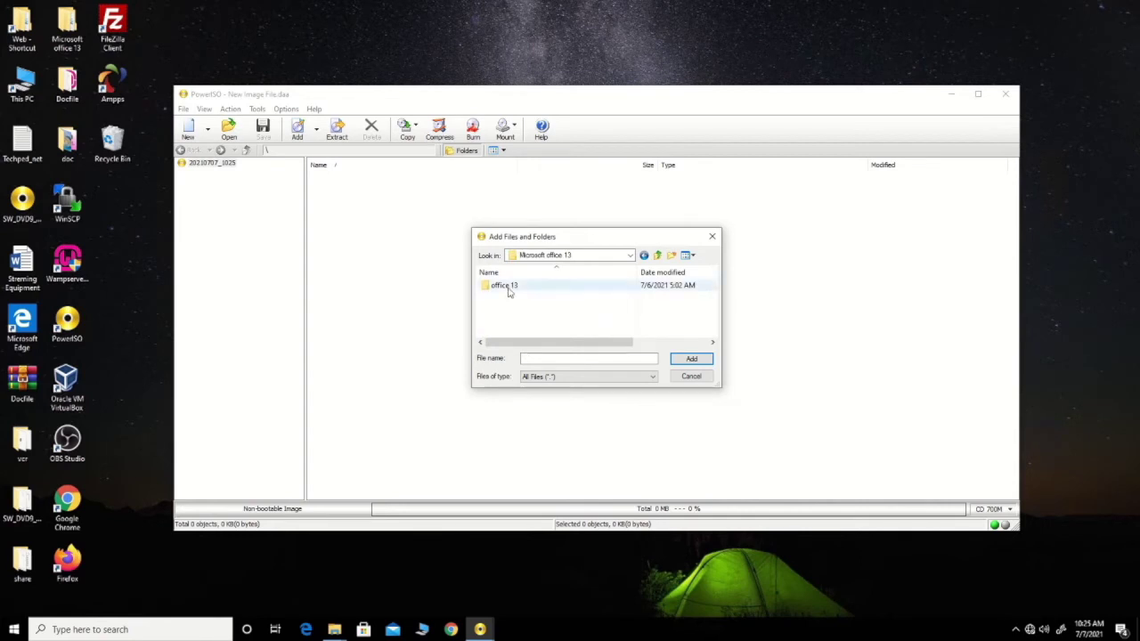
click(506, 286)
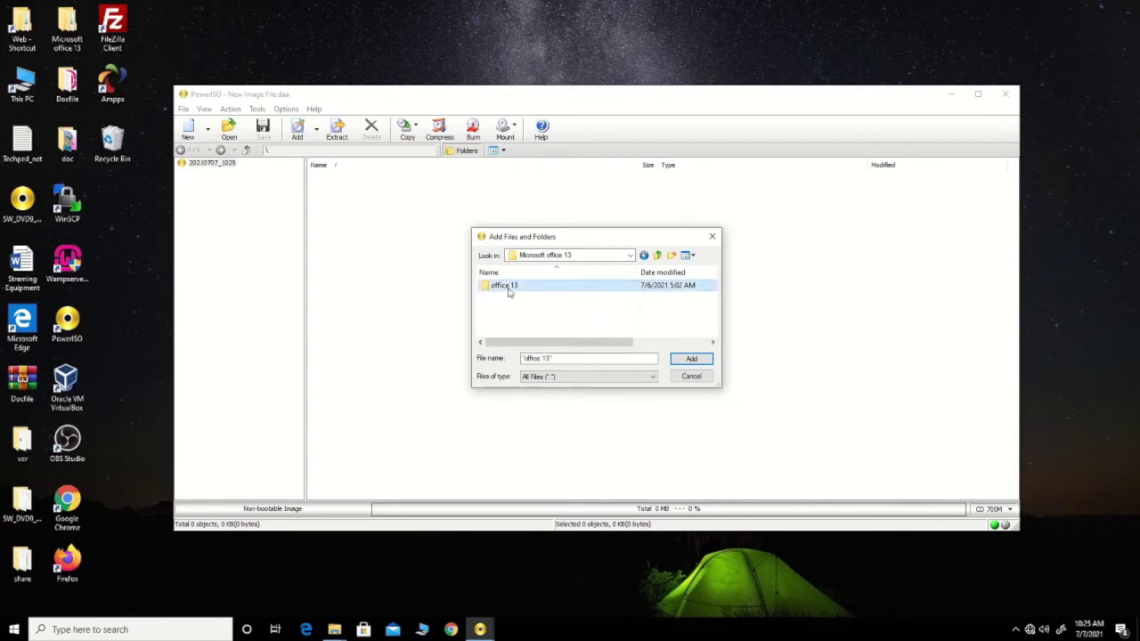
click(694, 360)
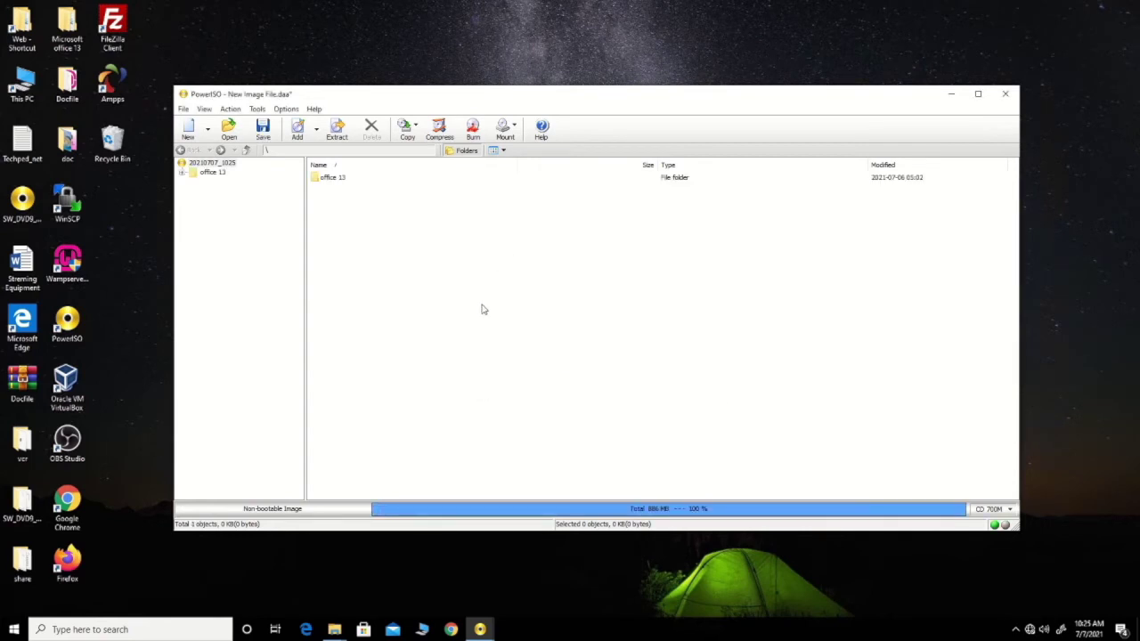
Expand office 13 in the tree and set the save type to Standard ISO Images (*.iso)
click(182, 173)
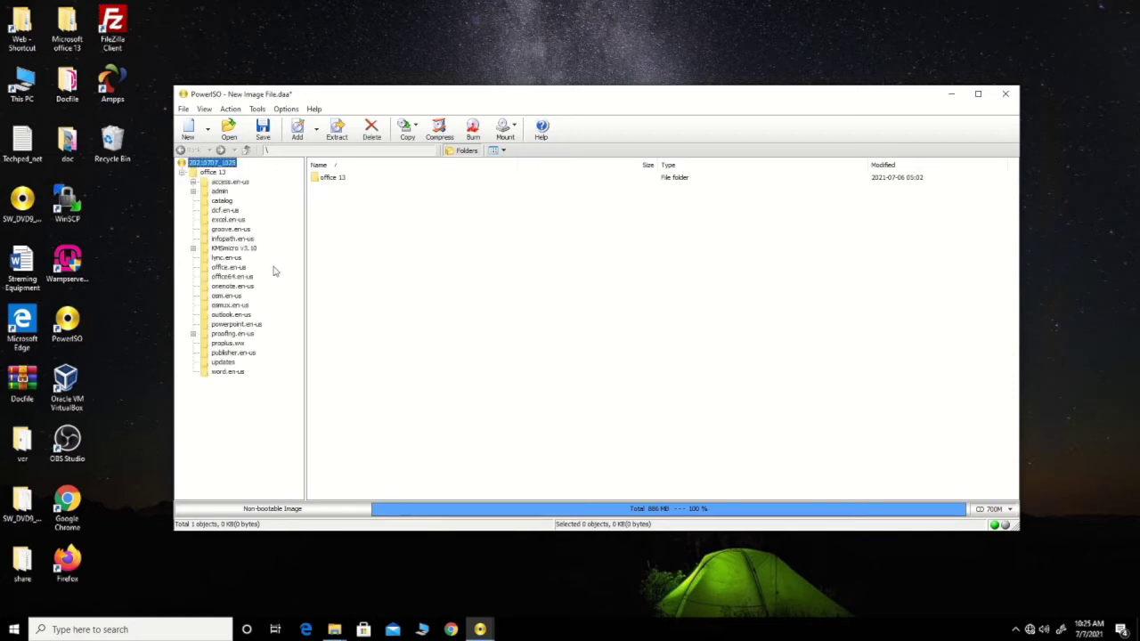
click(263, 131)
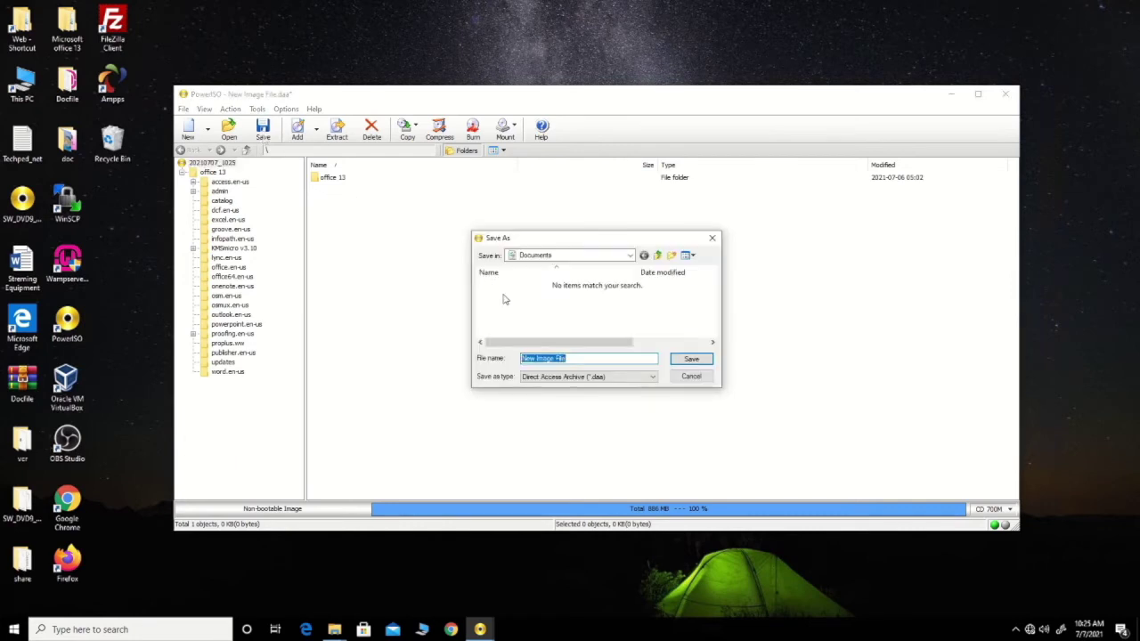
click(652, 377)
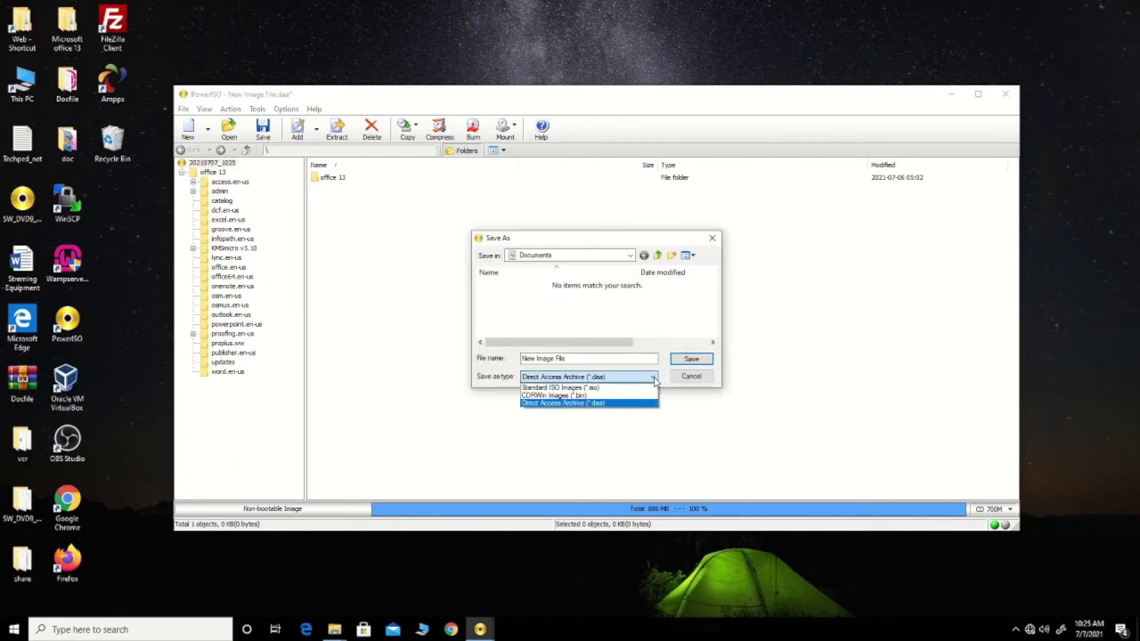
click(579, 389)
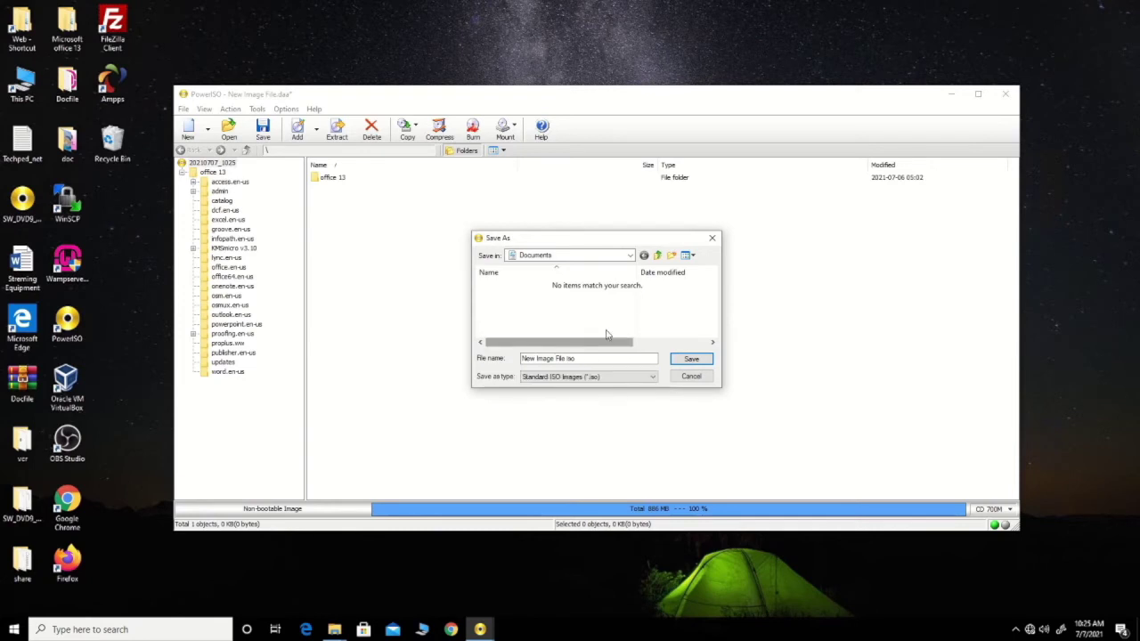
Choose the Documents folder under This PC as the save location
click(628, 258)
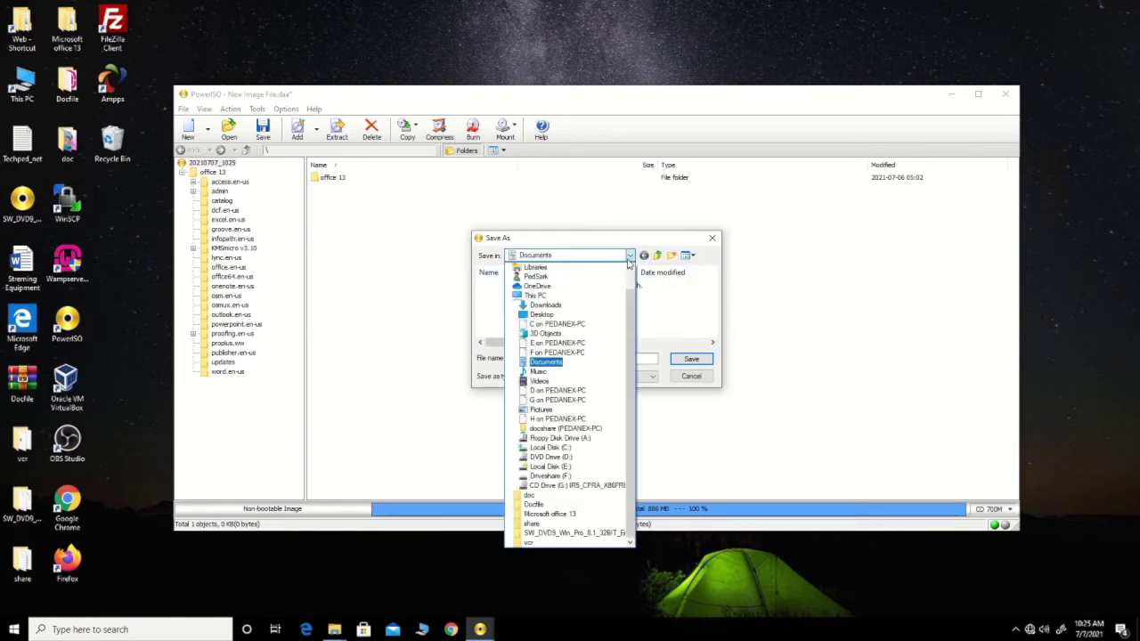
click(538, 294)
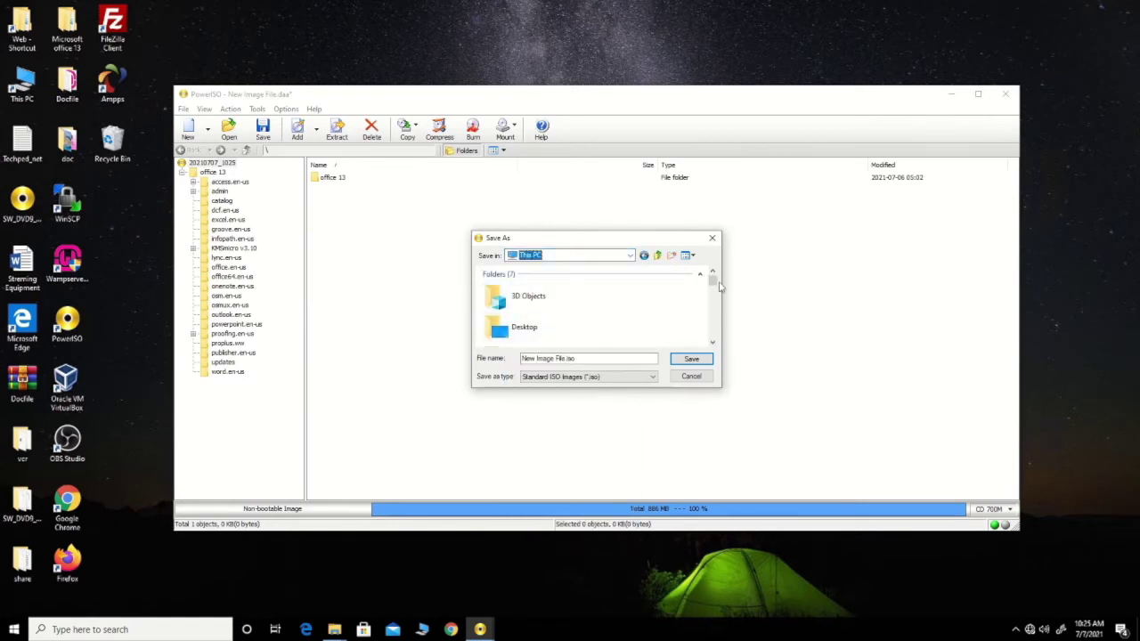
drag(712, 279, 715, 293)
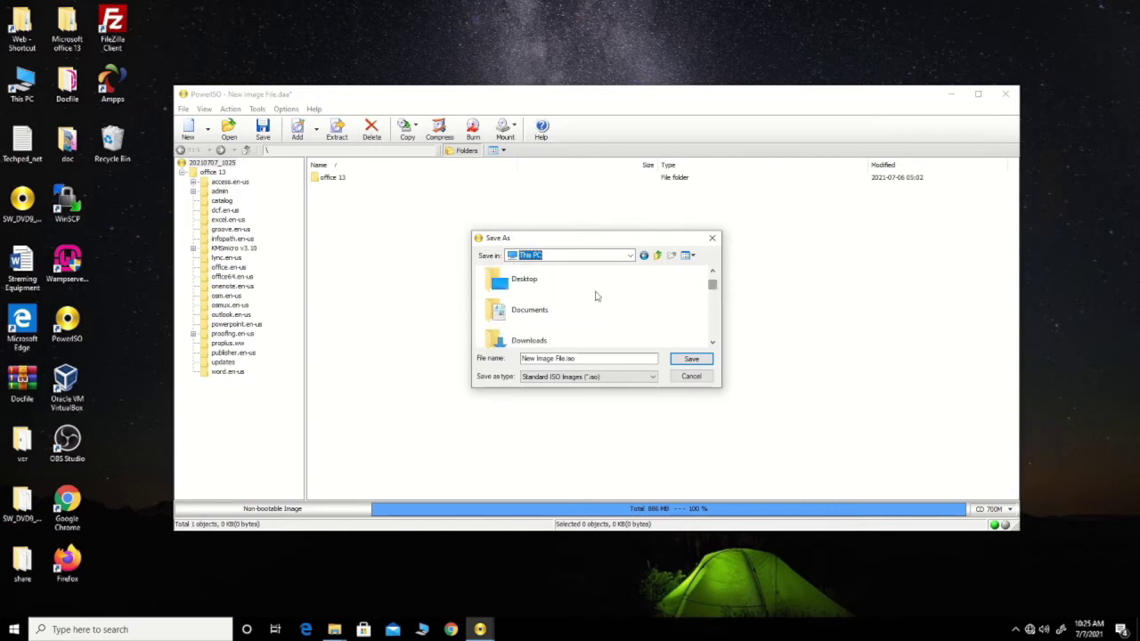
double_click(595, 295)
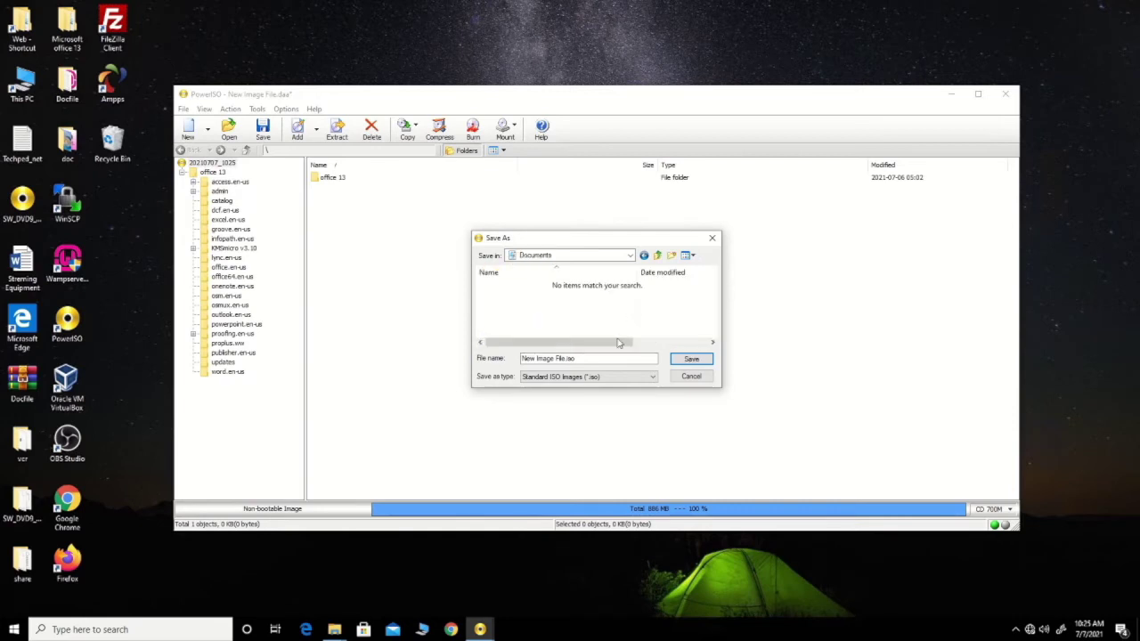
Replace the default name New Image File with Ms Office 13
drag(568, 359, 478, 368)
click(502, 367)
key(BackSpace)
key(BackSpace)
key(BackSpace)
key(BackSpace)
text(M)
Save the image as Ms Office 13.iso in Documents and let the writing finish
click(688, 359)
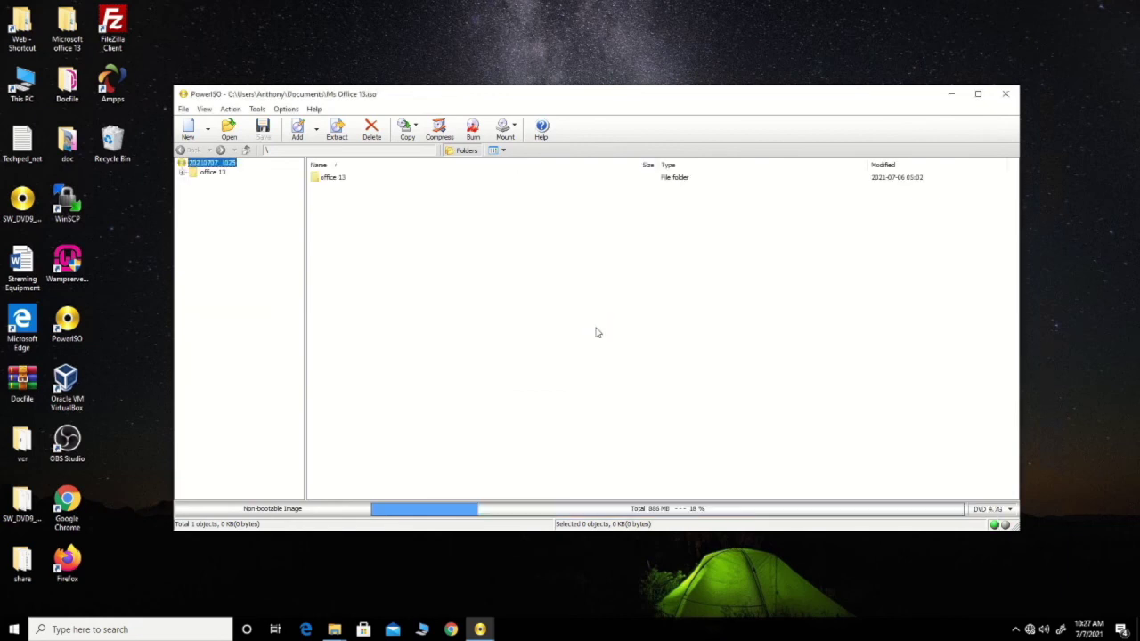
Open This PC > Documents and confirm the Ms Office 13 file is 887 MB
double_click(22, 84)
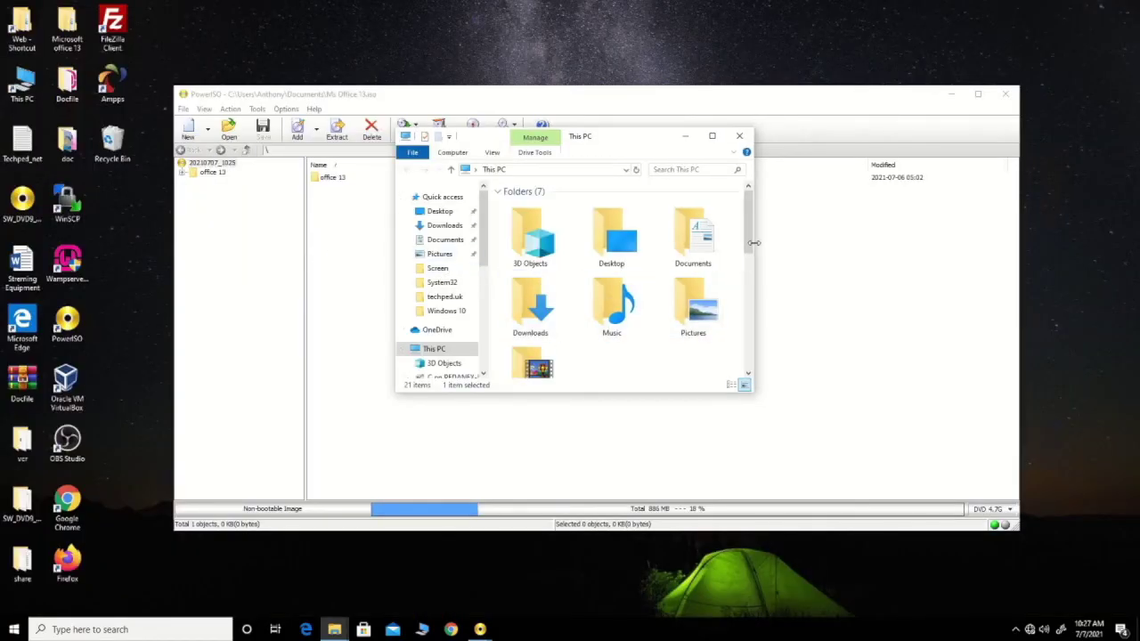
double_click(694, 247)
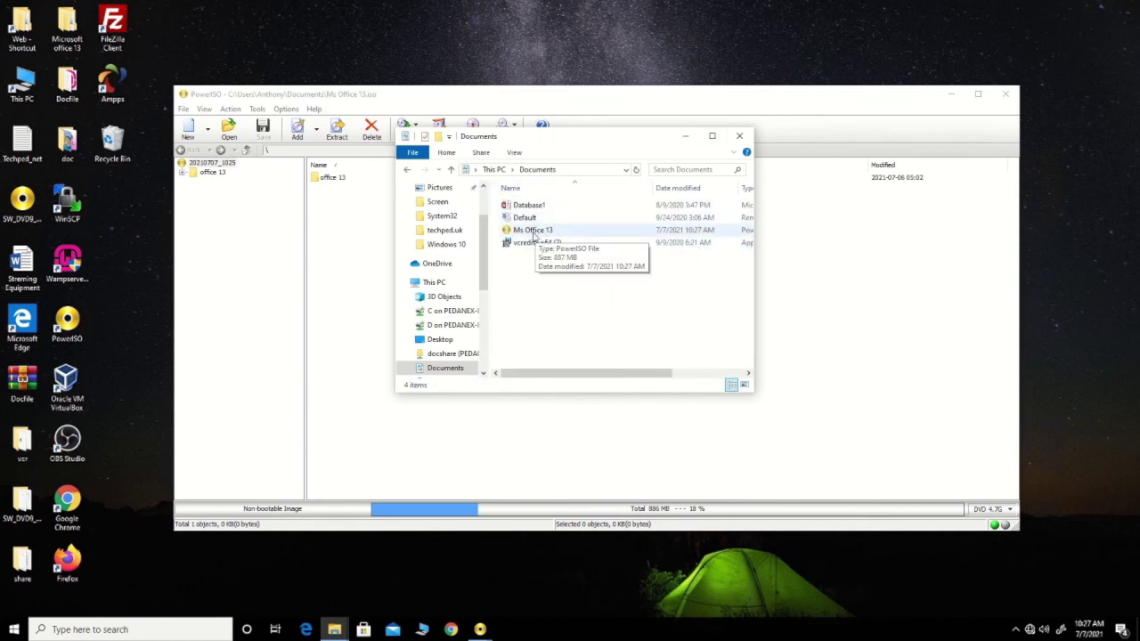
click(539, 233)
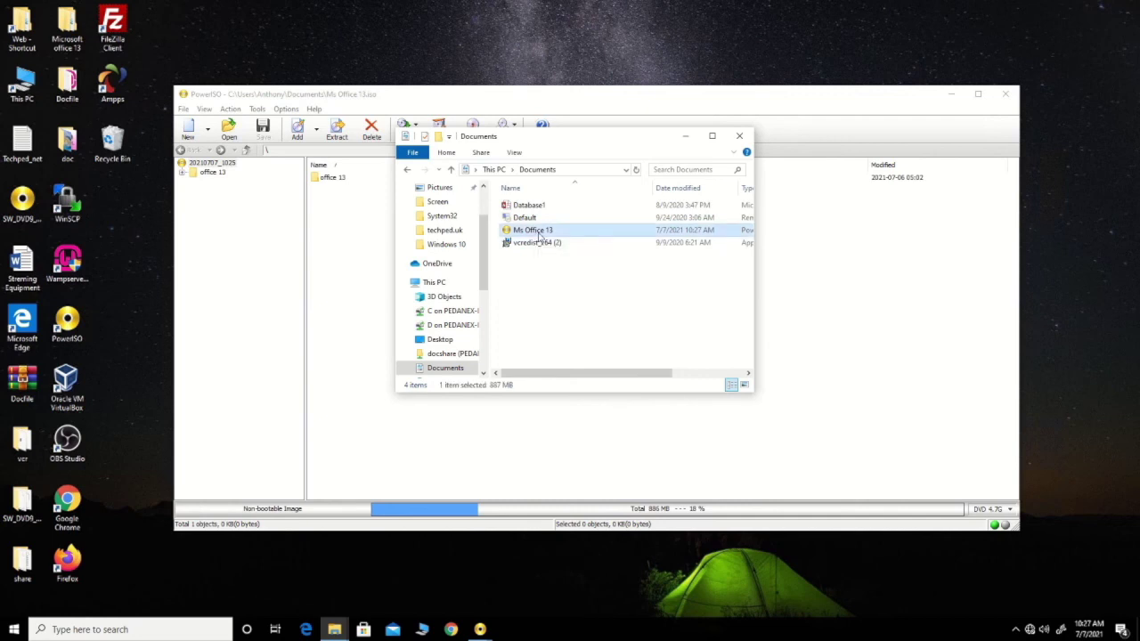